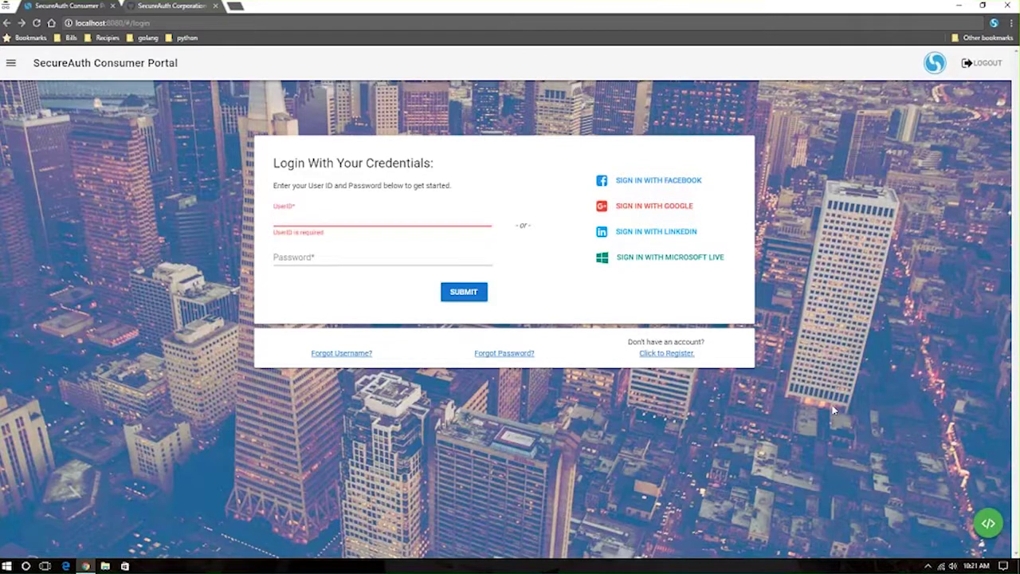
Look at the SecureAuth Corporation GitHub tab, then go back to the Consumer Portal login tab.
click(163, 6)
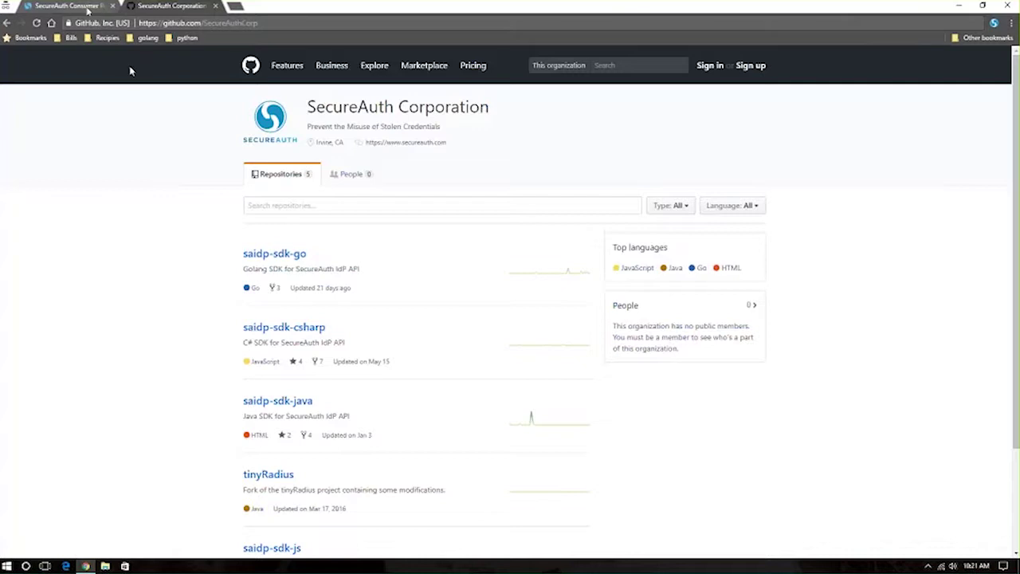
click(88, 10)
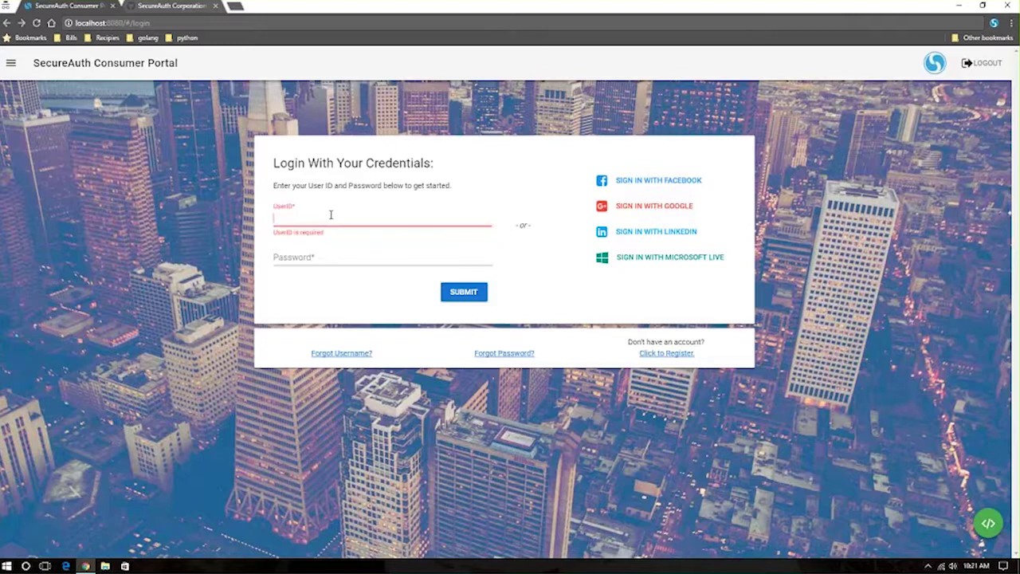
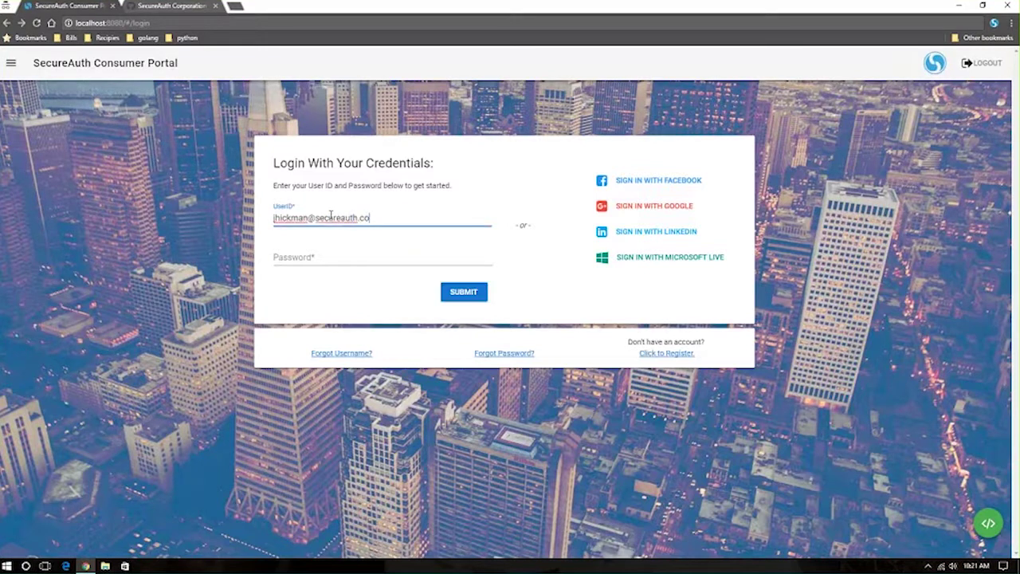
Sign in with the user's e-mail ID and the pasted account password to reach the MFA choices.
key(Tab)
key(ctrl+v)
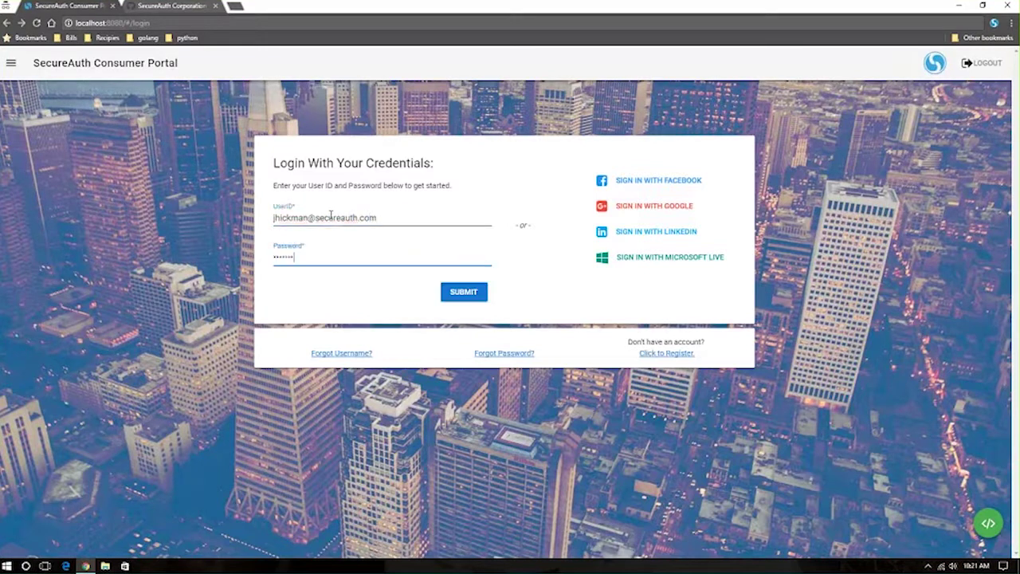
key(Return)
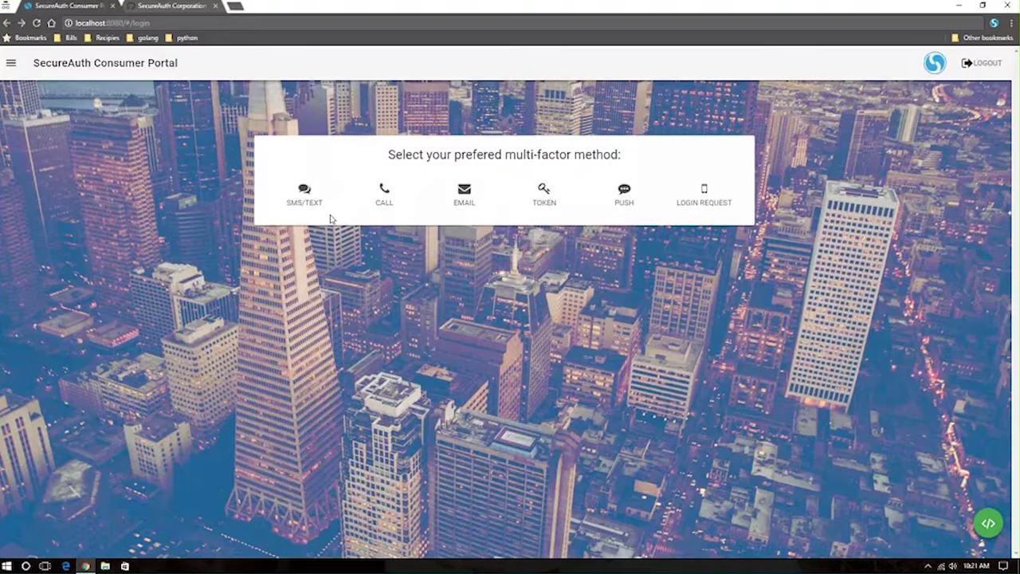
click(988, 523)
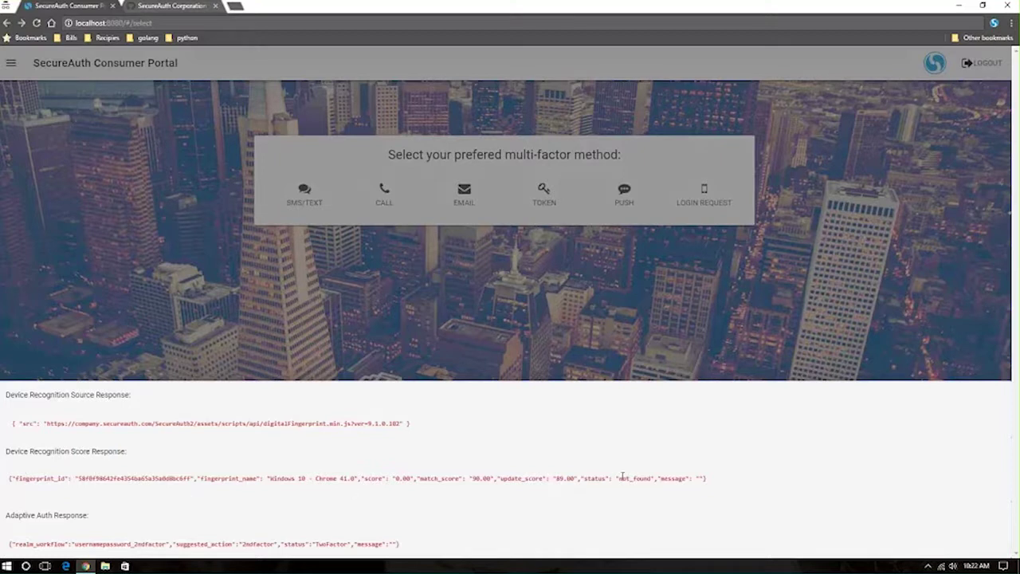
drag(622, 476, 646, 482)
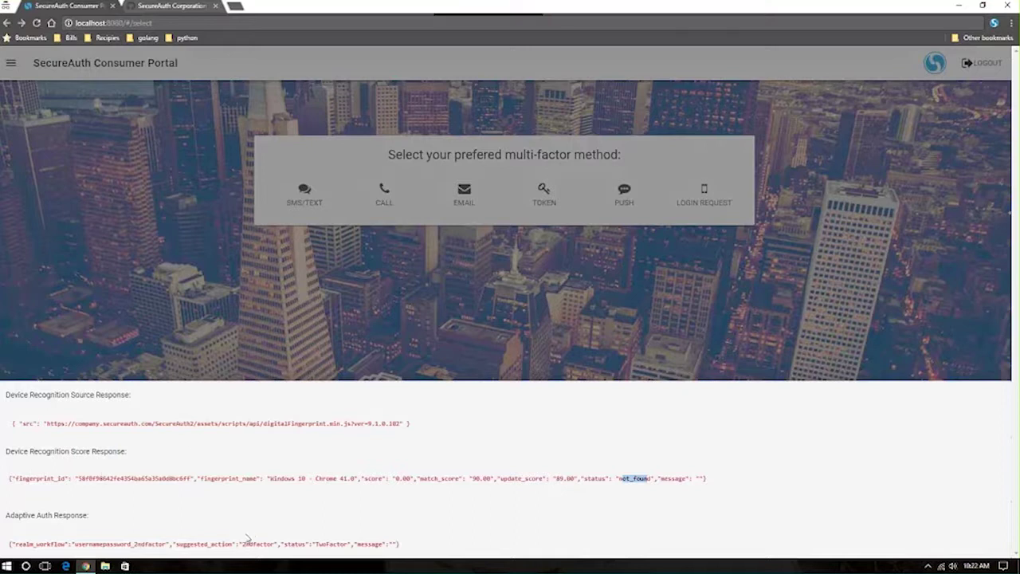
drag(245, 545, 274, 543)
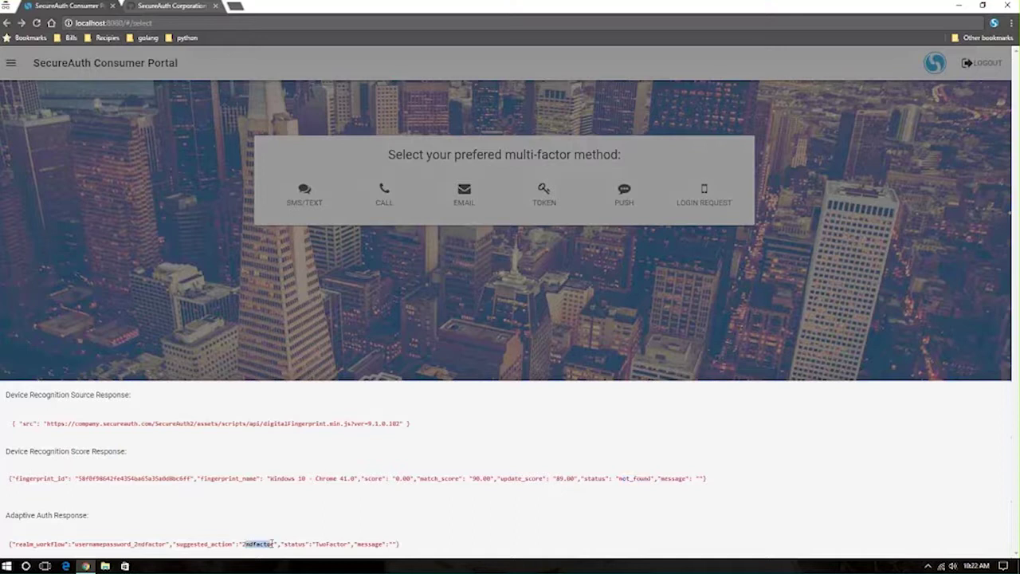
click(318, 346)
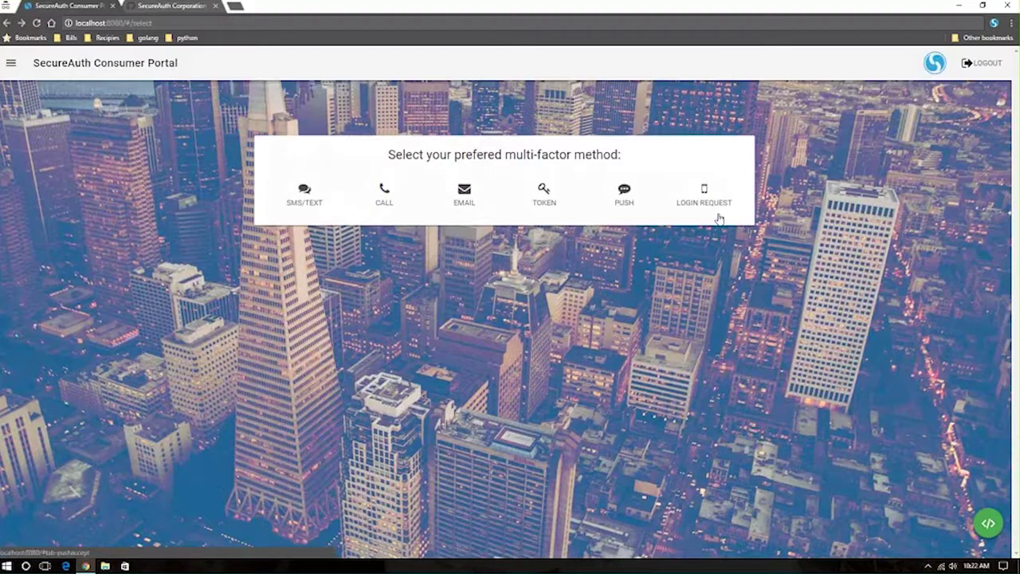
Browse the SMS/TEXT, TOKEN and LOGIN REQUEST options, then text a passcode to the first phone.
click(313, 201)
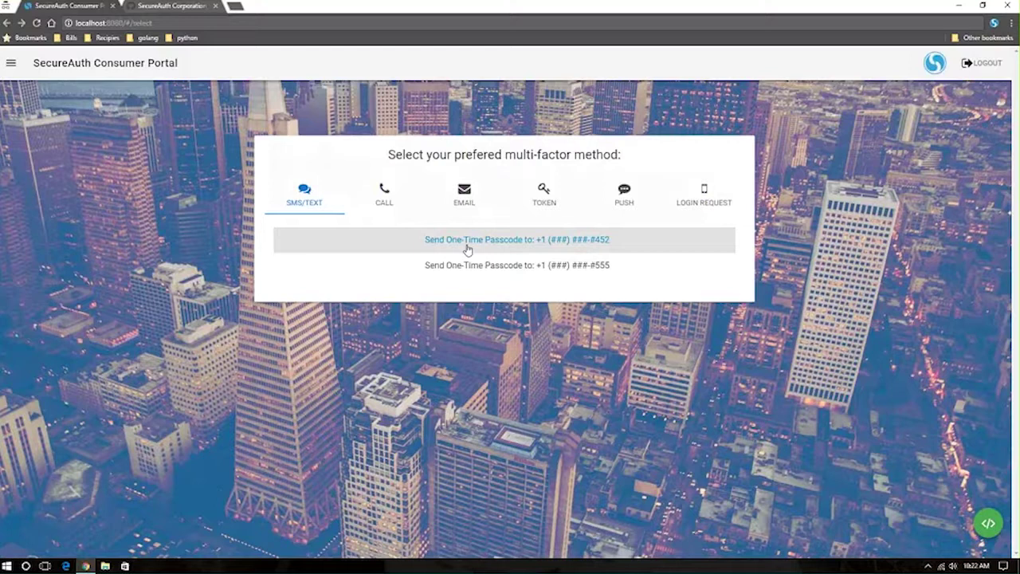
click(625, 193)
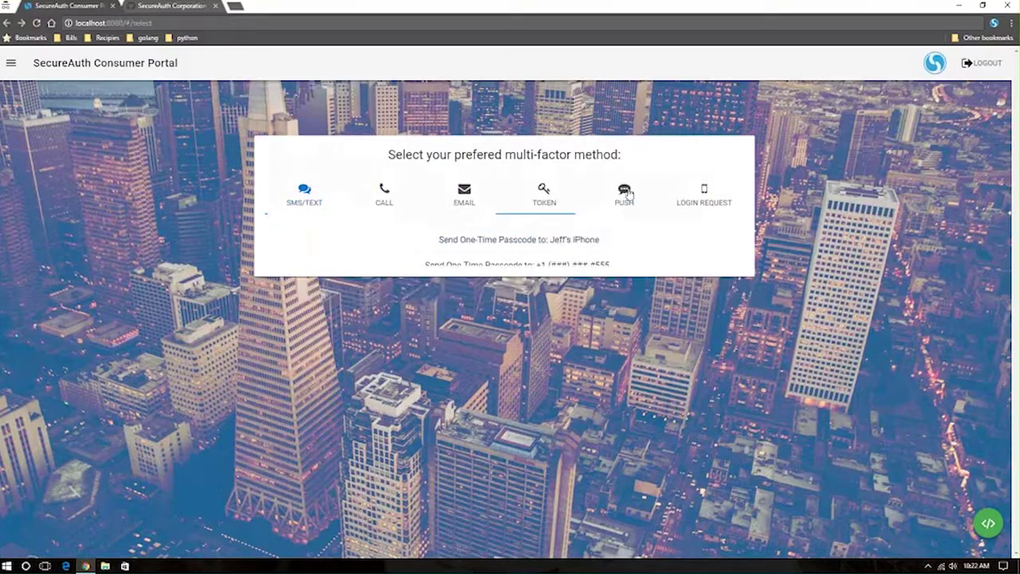
click(700, 196)
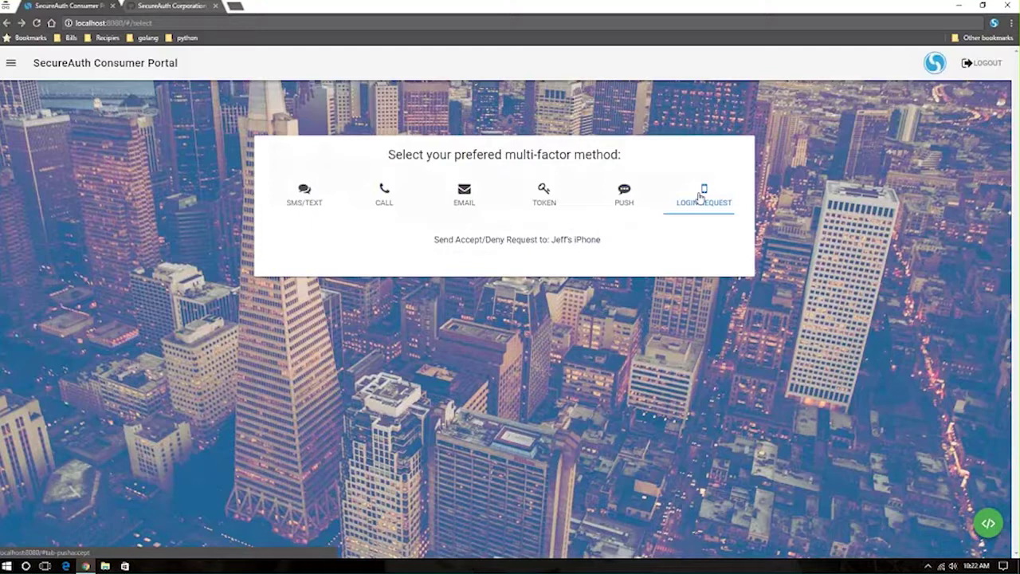
click(293, 199)
click(528, 241)
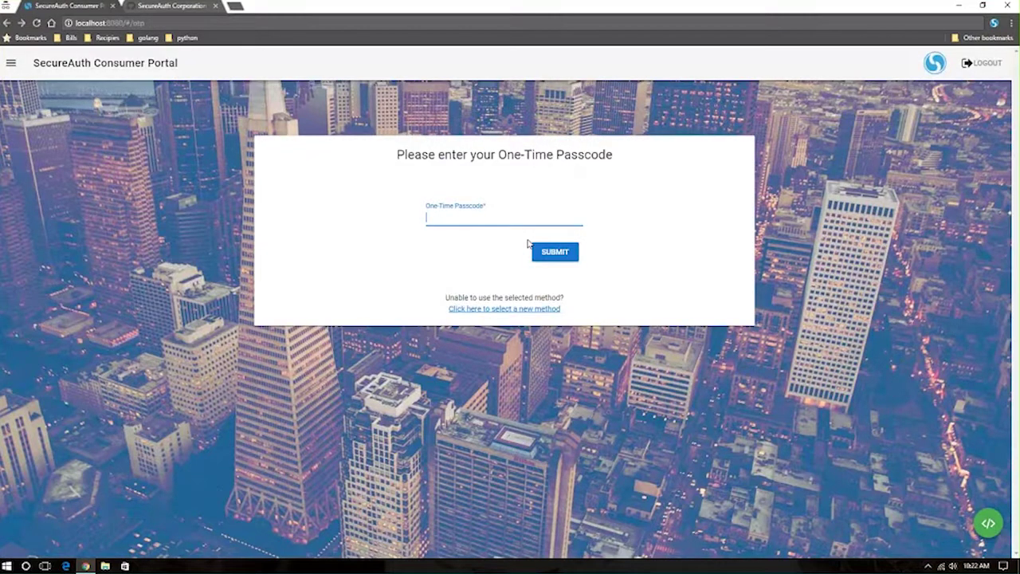
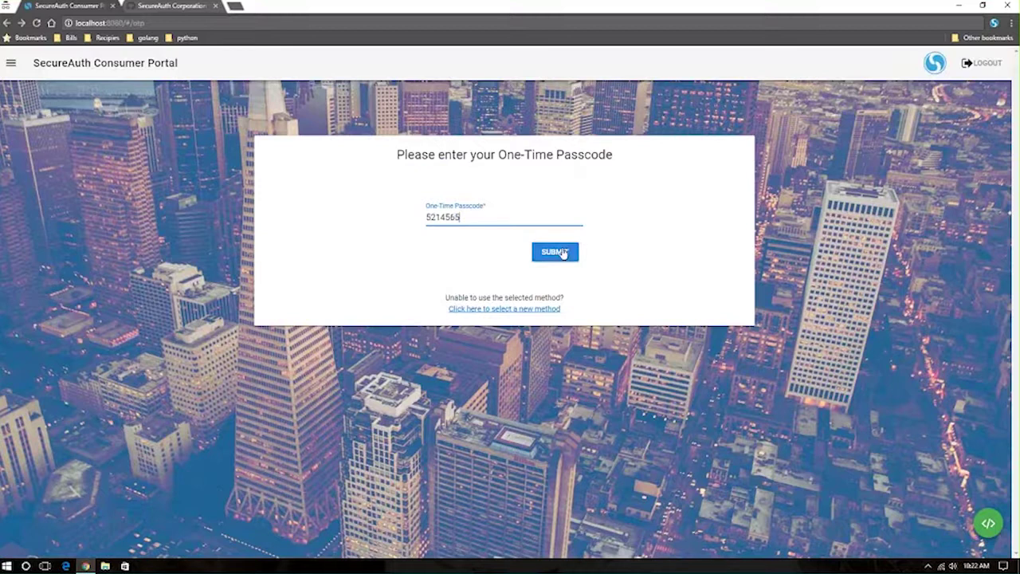
Submit the received one-time passcode and reload the resulting welcome page.
click(562, 253)
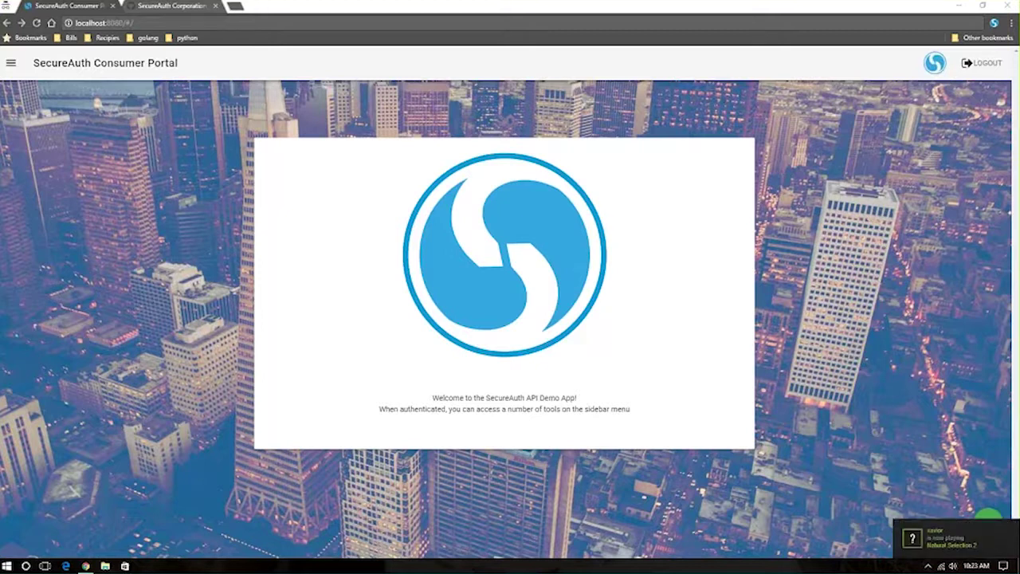
key(F5)
Log out, sign back in with the user ID and account password, and reload the welcome page.
click(981, 64)
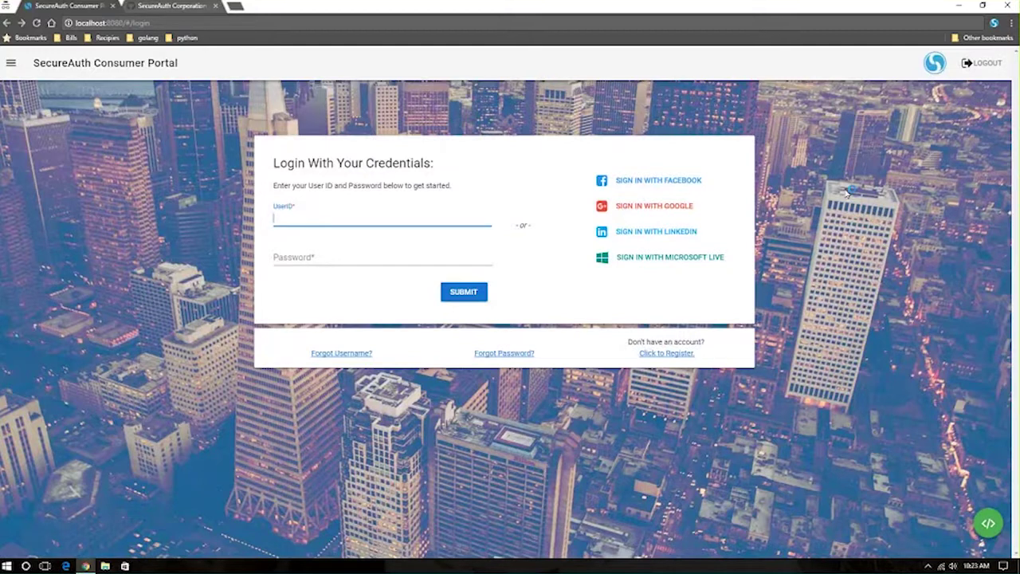
key(Tab)
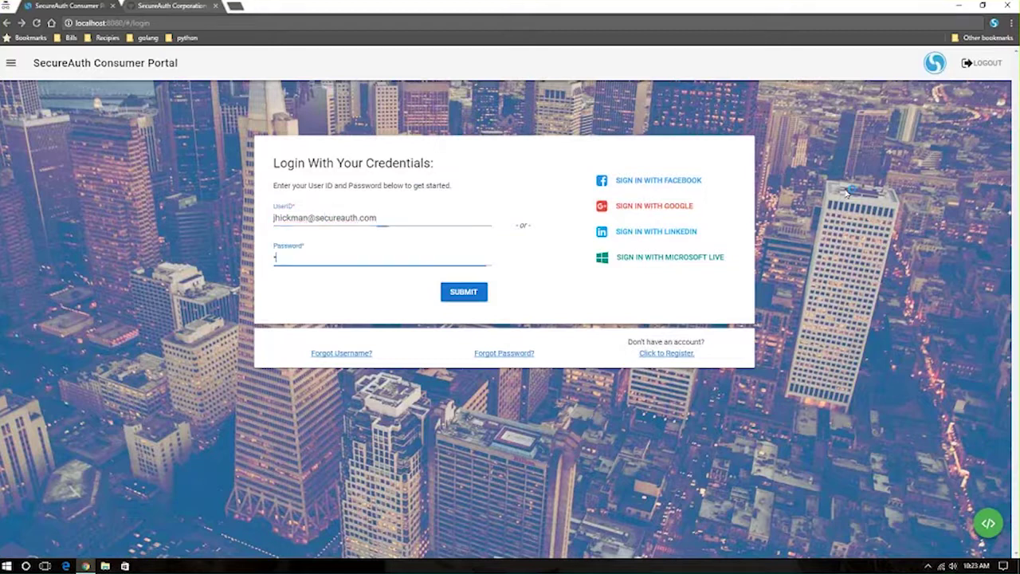
text(password)
key(Return)
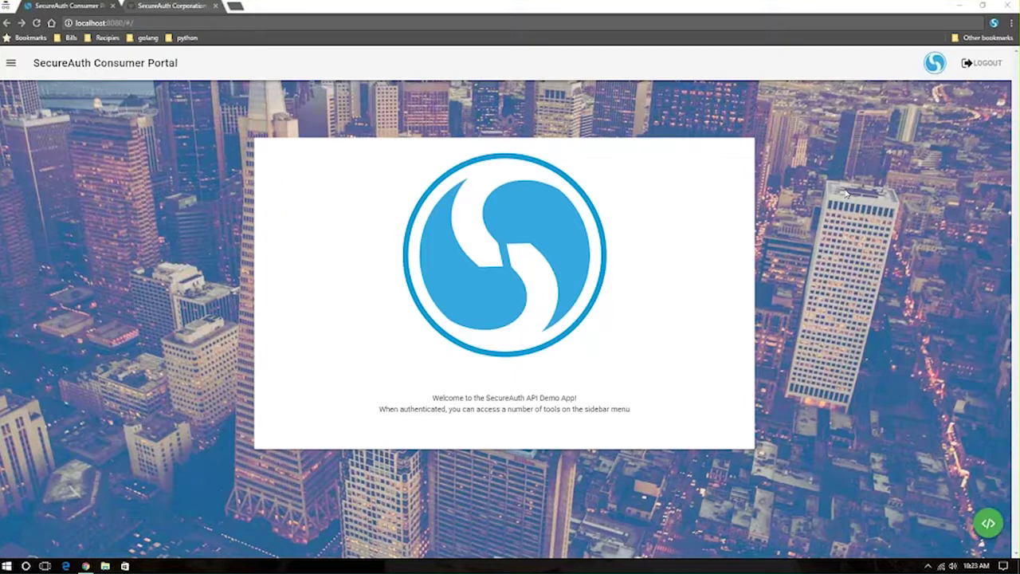
key(F5)
Open the Login form from the navigation sidebar and close the sidebar.
click(11, 63)
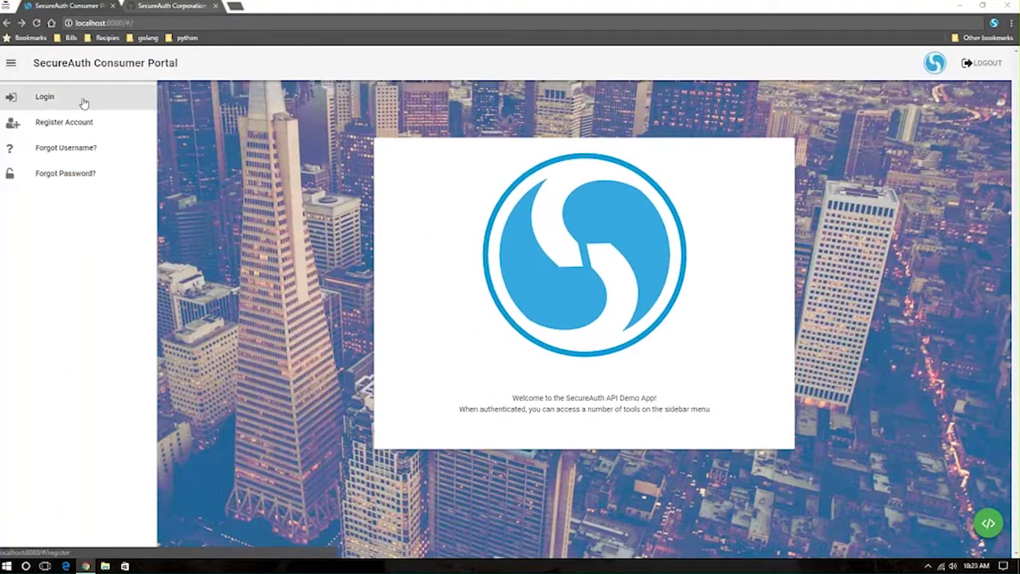
click(84, 100)
click(10, 69)
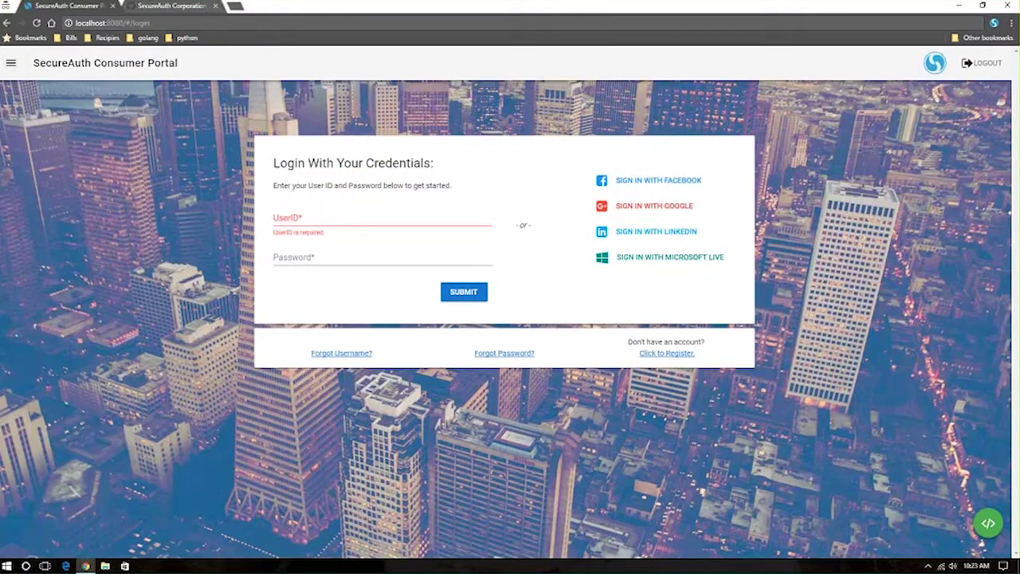
Enter the user ID, fixing a typo, plus the account password, and submit the login.
click(313, 220)
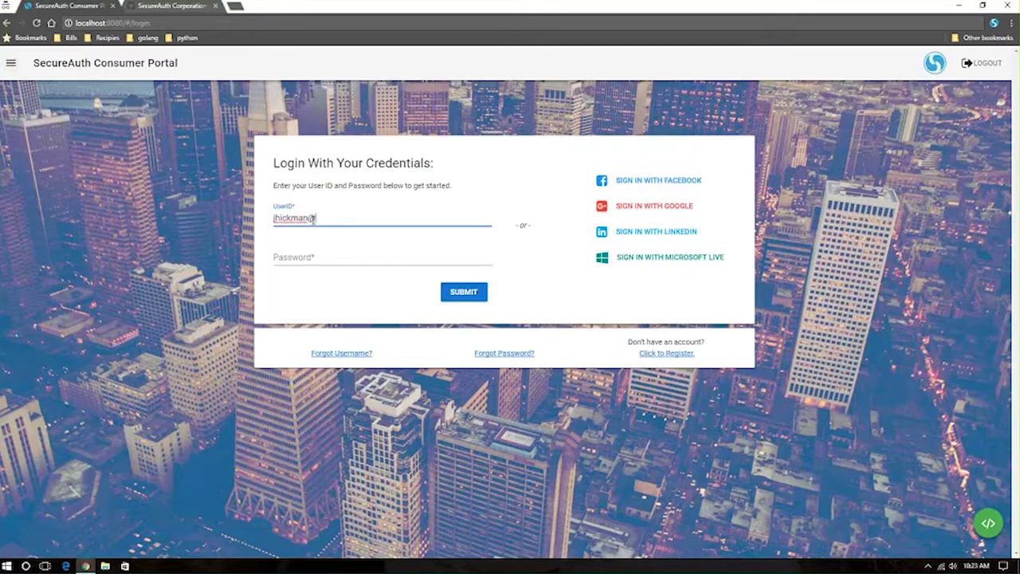
key(Tab)
text(••••••••)
key(Return)
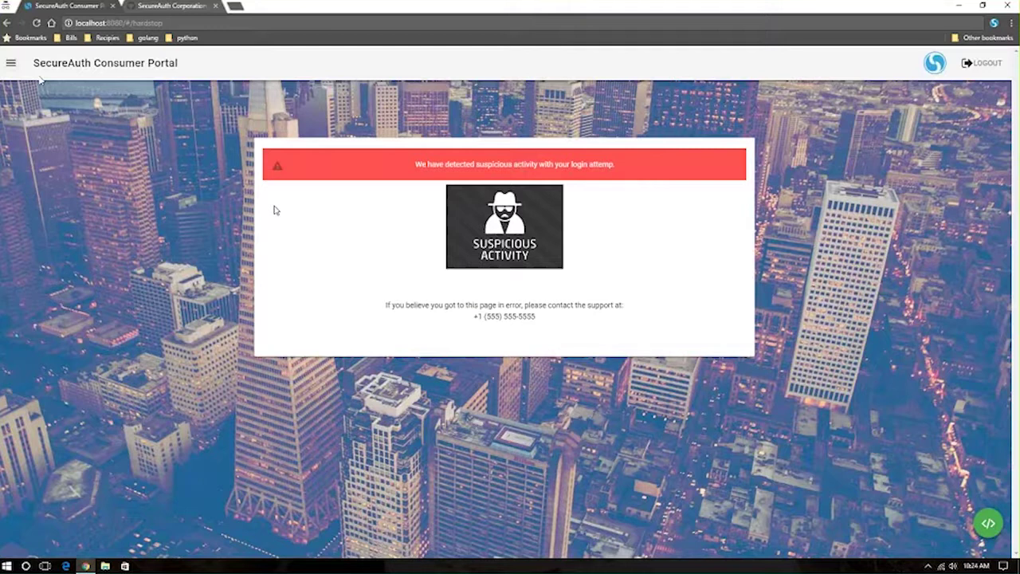
Open the navigation sidebar from the suspicious-activity block page.
click(11, 63)
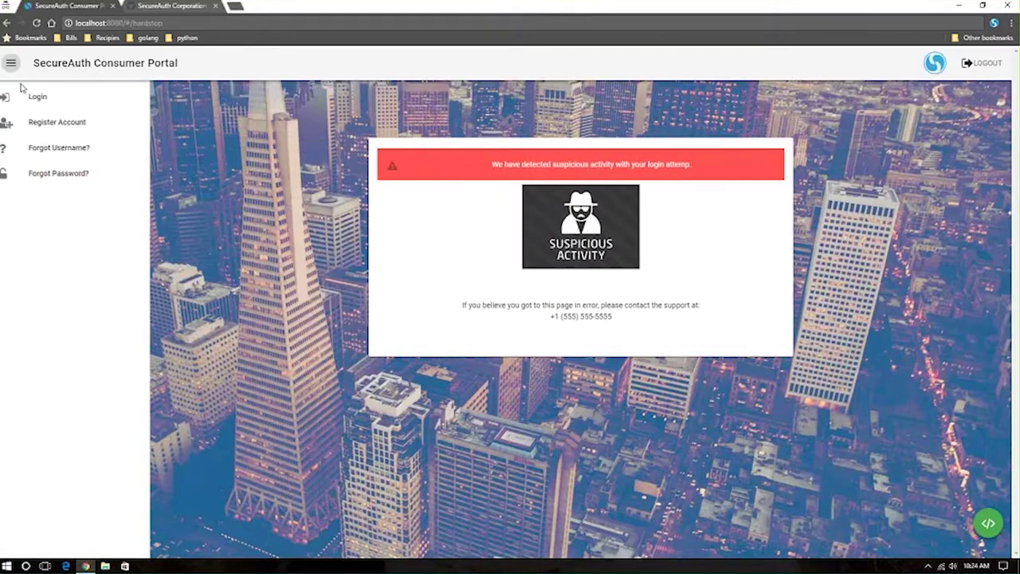
click(67, 121)
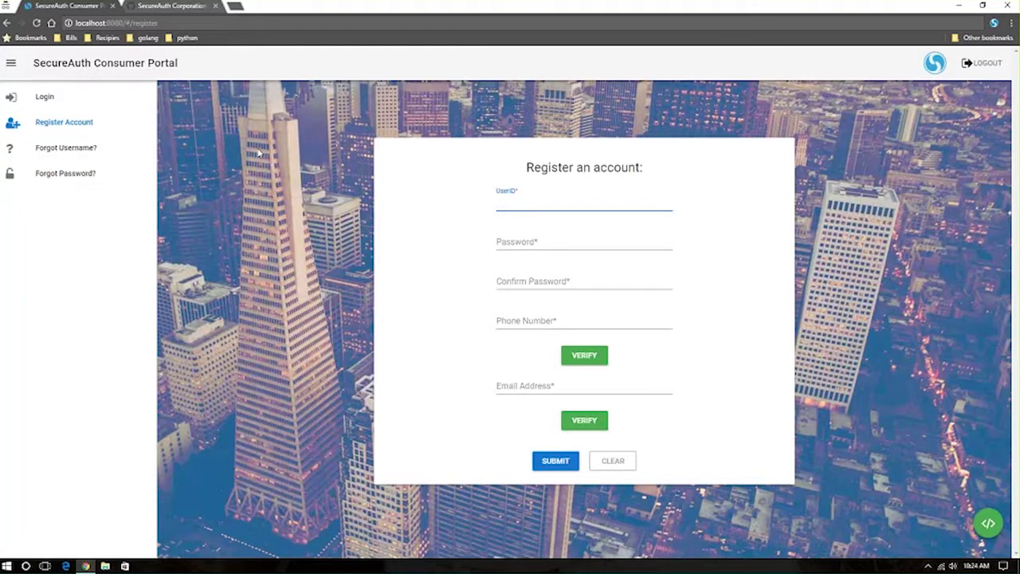
click(271, 155)
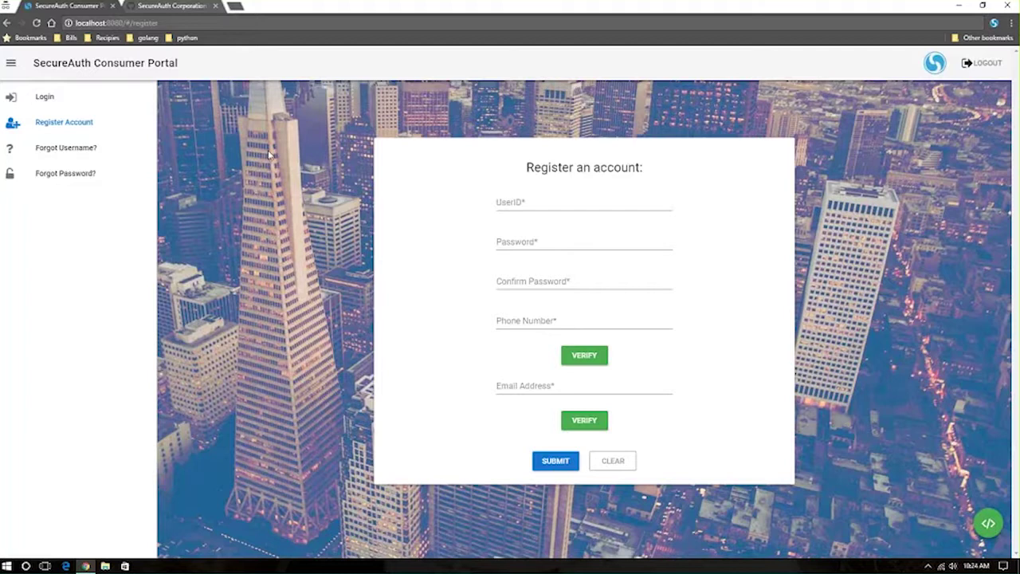